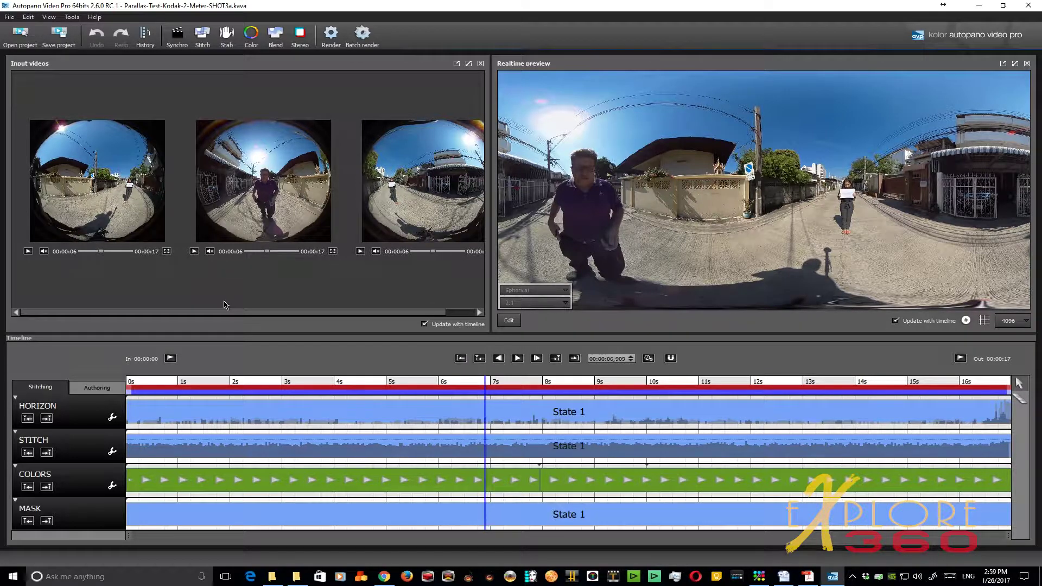
Step: Hide the input video thumbnails and enlarge the realtime panorama preview above the timeline
key(ctrl+i)
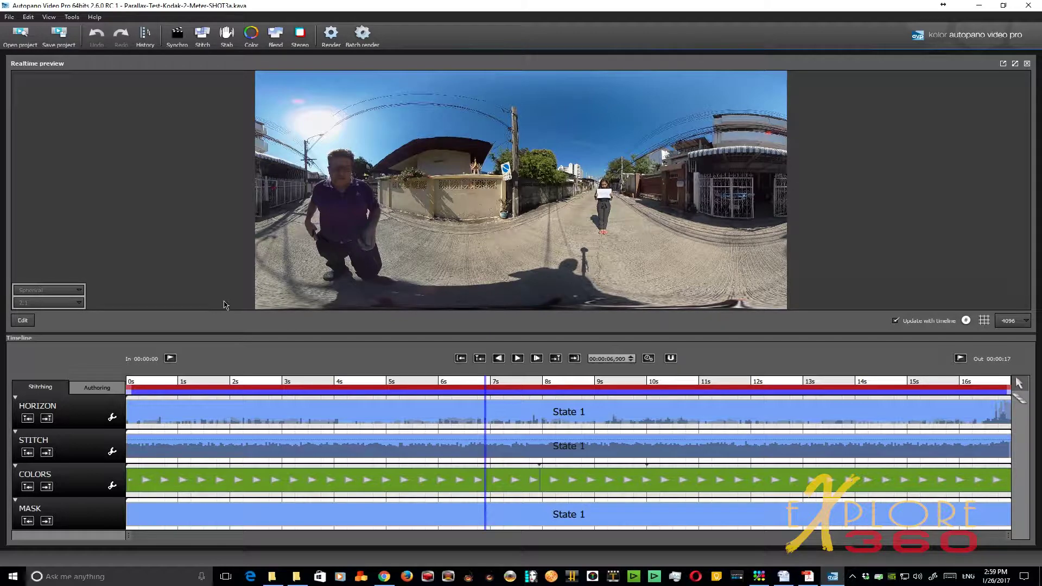
drag(407, 333, 415, 382)
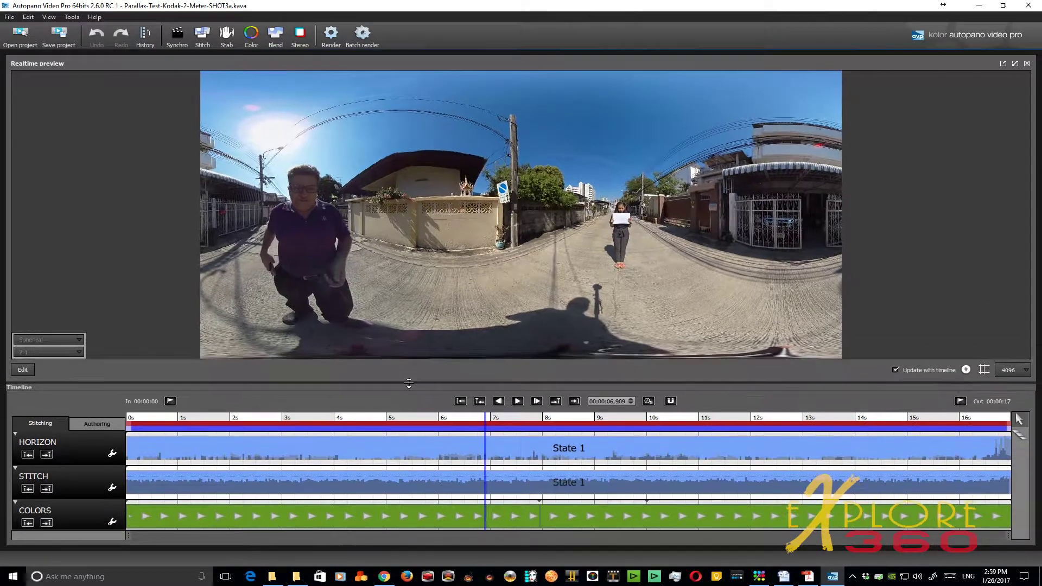
Step: Open the street panorama in Autopano Giga, add a new layer and rename it 'Patch'
click(22, 371)
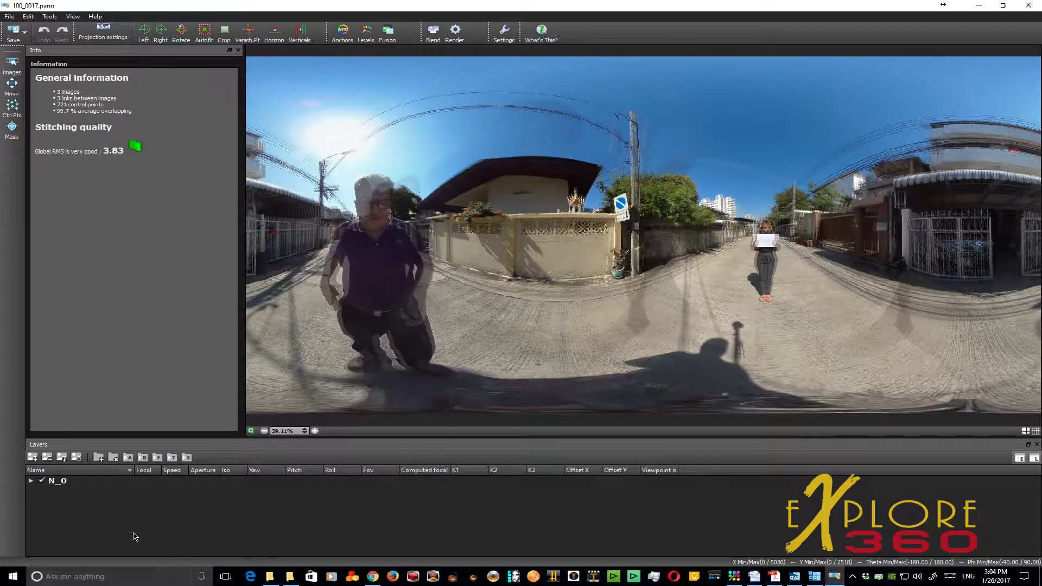
click(99, 458)
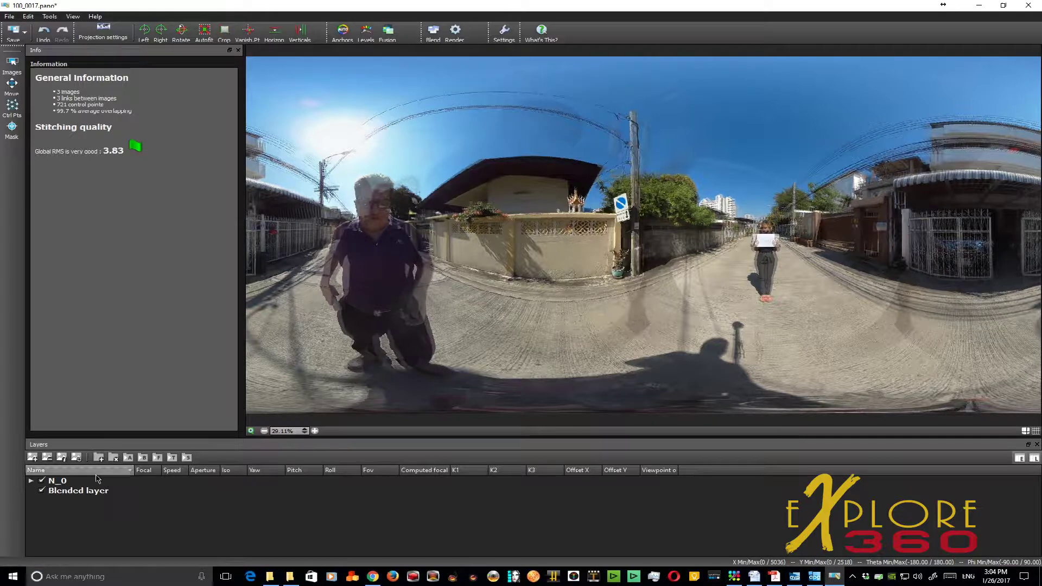
click(77, 492)
click(76, 494)
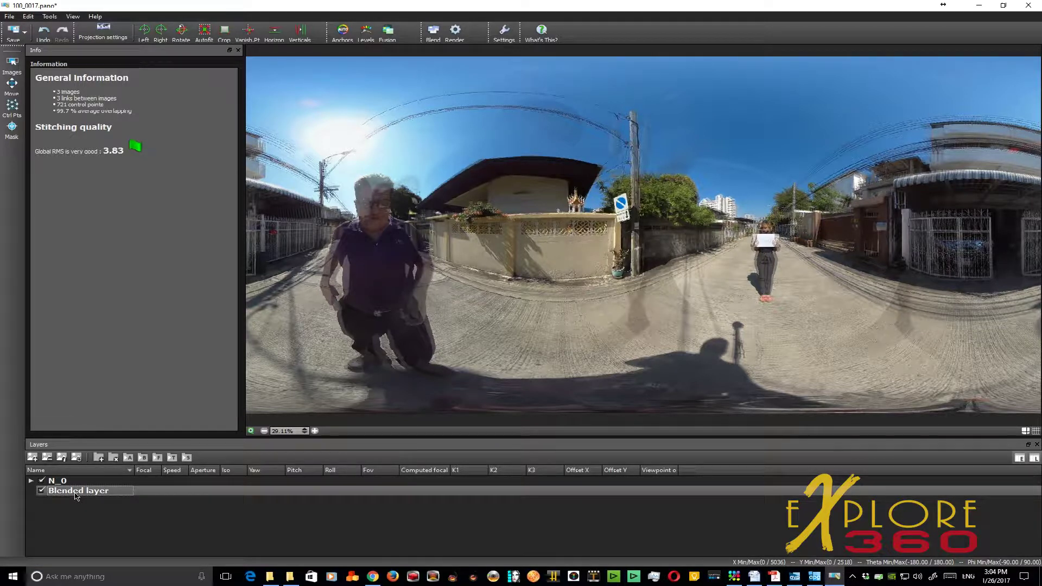
right_click(76, 495)
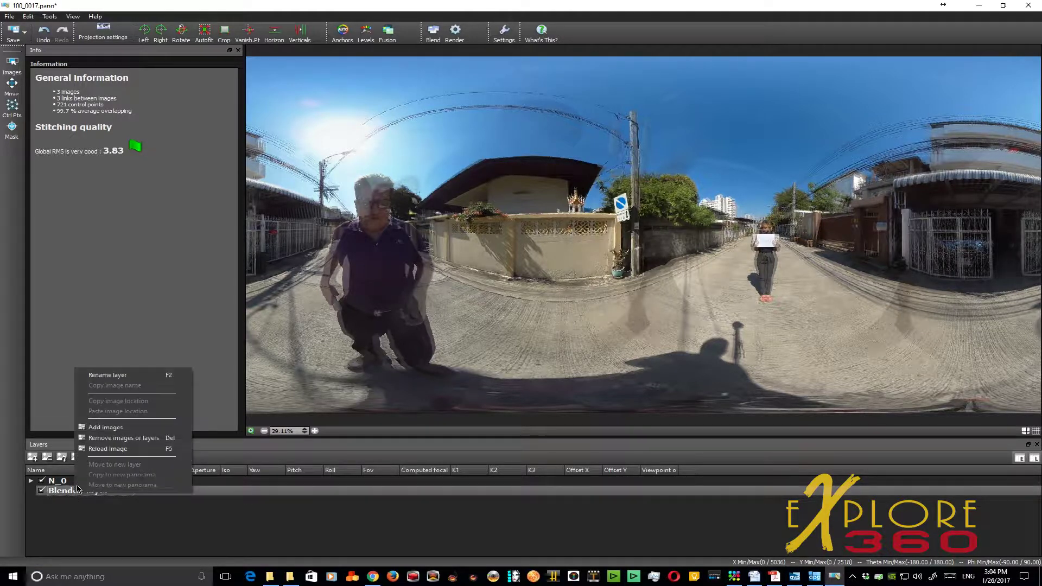
click(108, 380)
text(Patch)
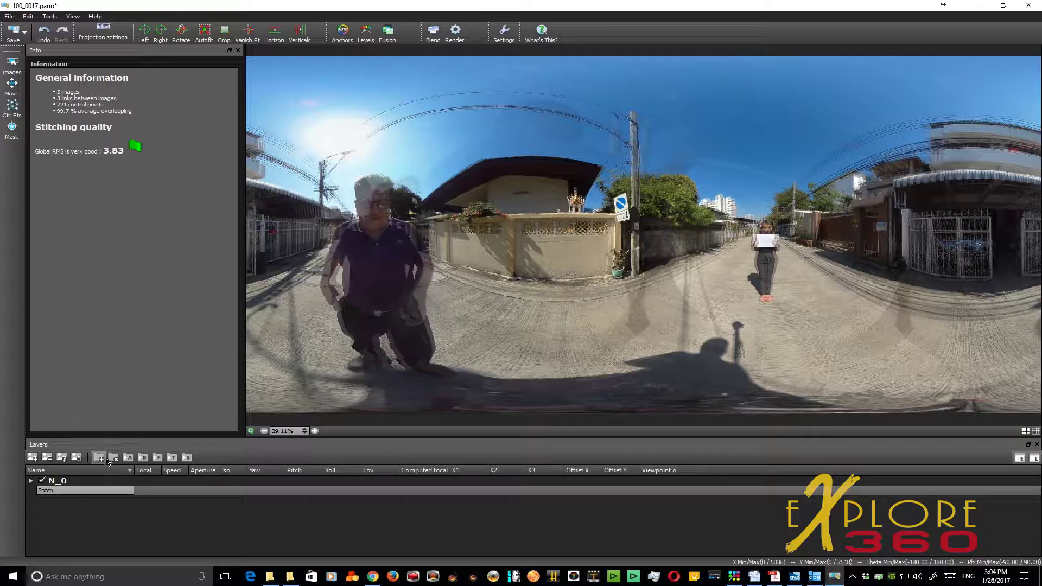
key(Return)
Step: Add Explore360-square-05.jpg from the All VR > Logo > Explore 360 older folder into the Patch layer
right_click(91, 494)
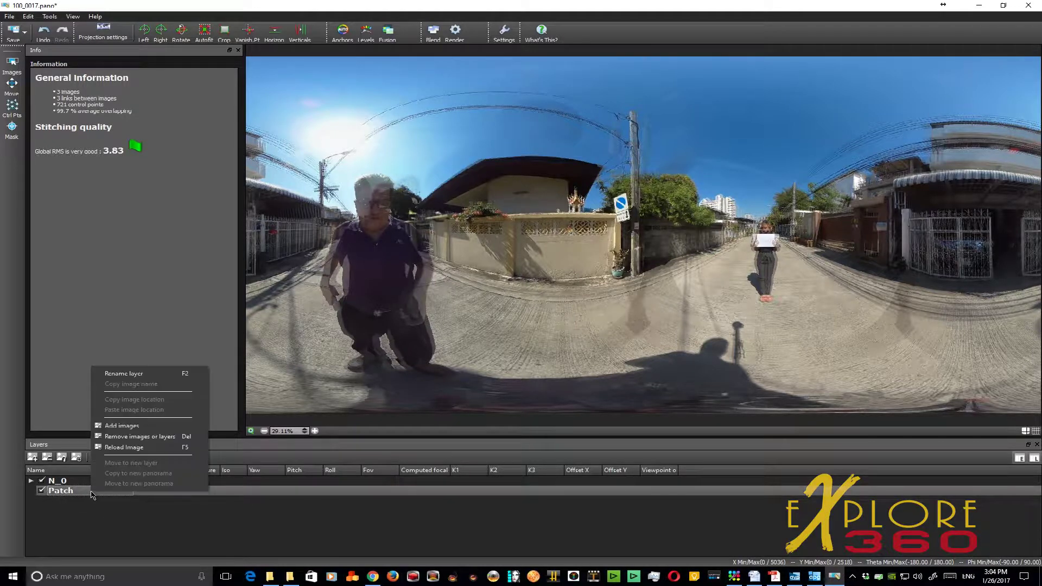
click(123, 425)
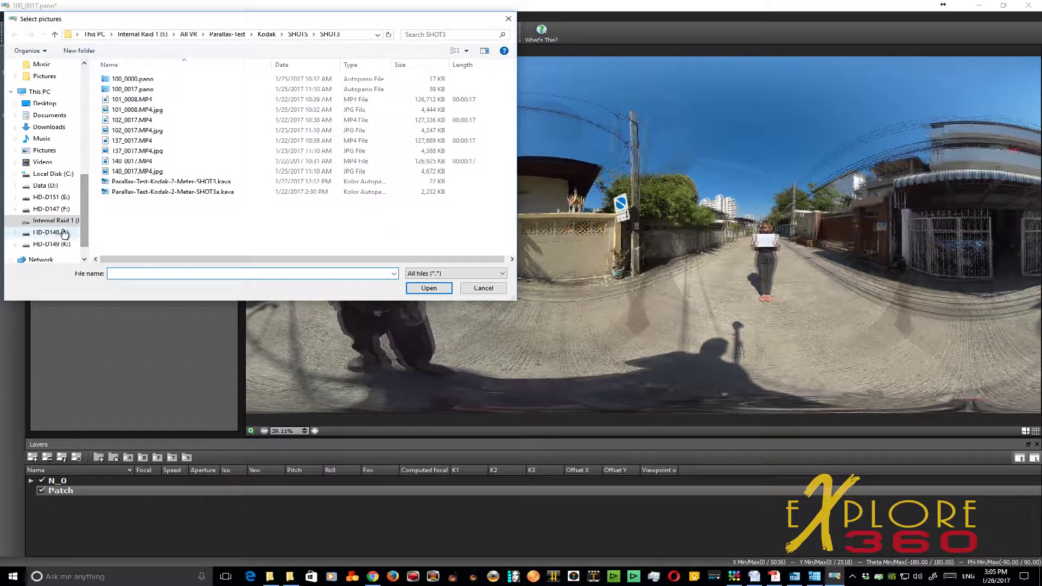
click(56, 220)
double_click(141, 79)
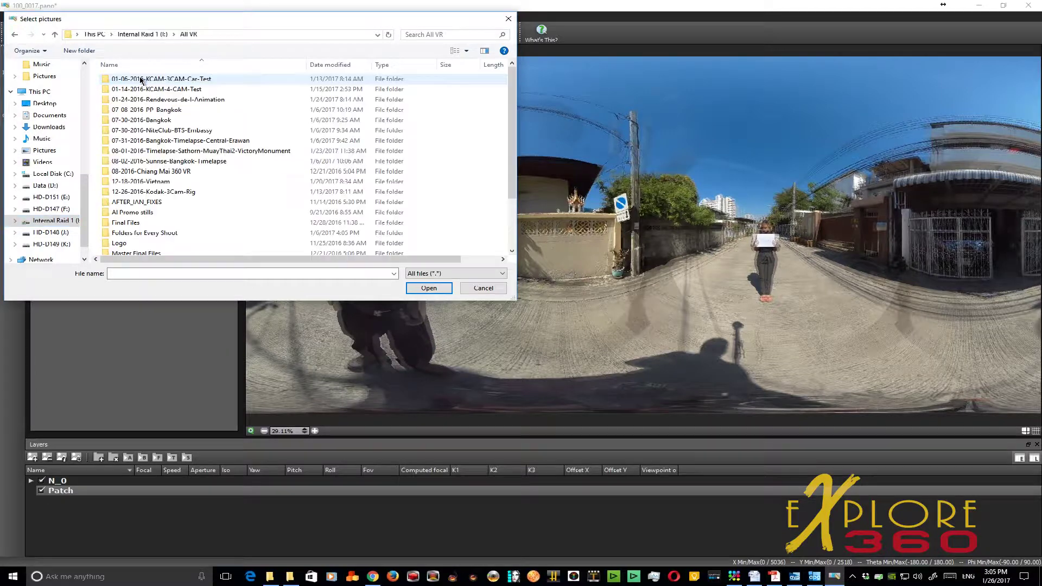
double_click(130, 241)
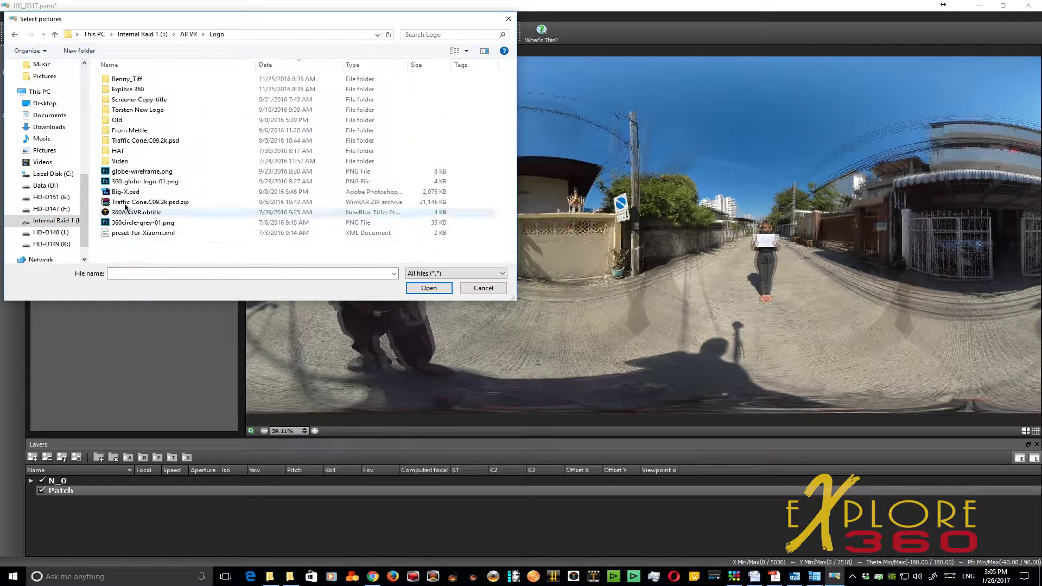
double_click(128, 88)
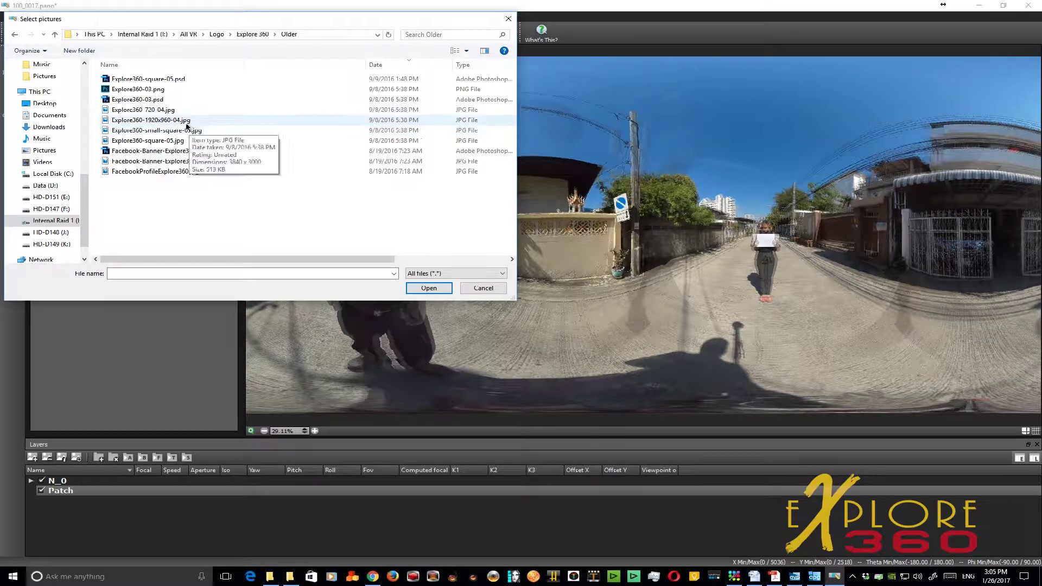
click(229, 141)
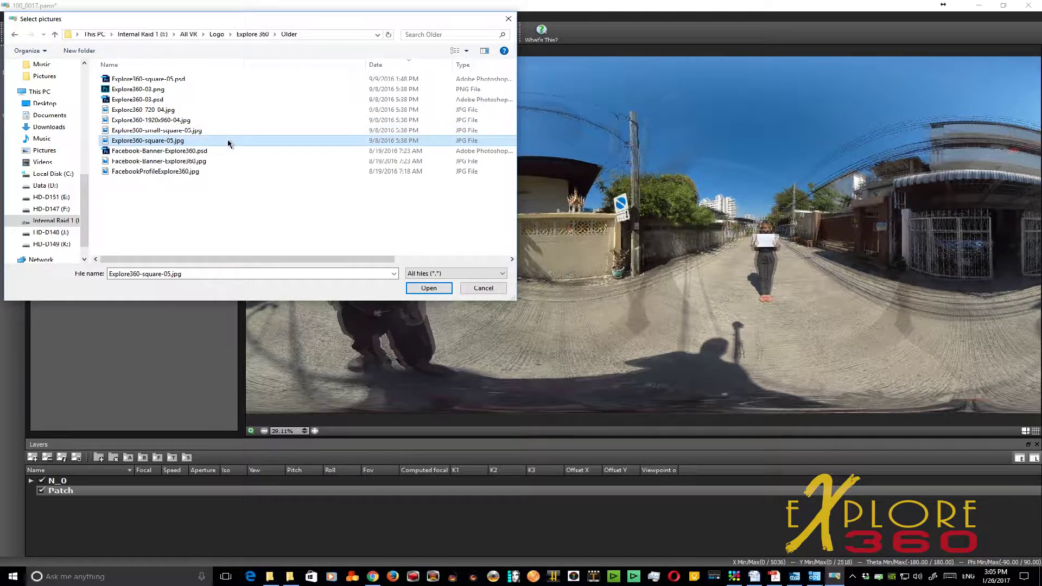
click(428, 288)
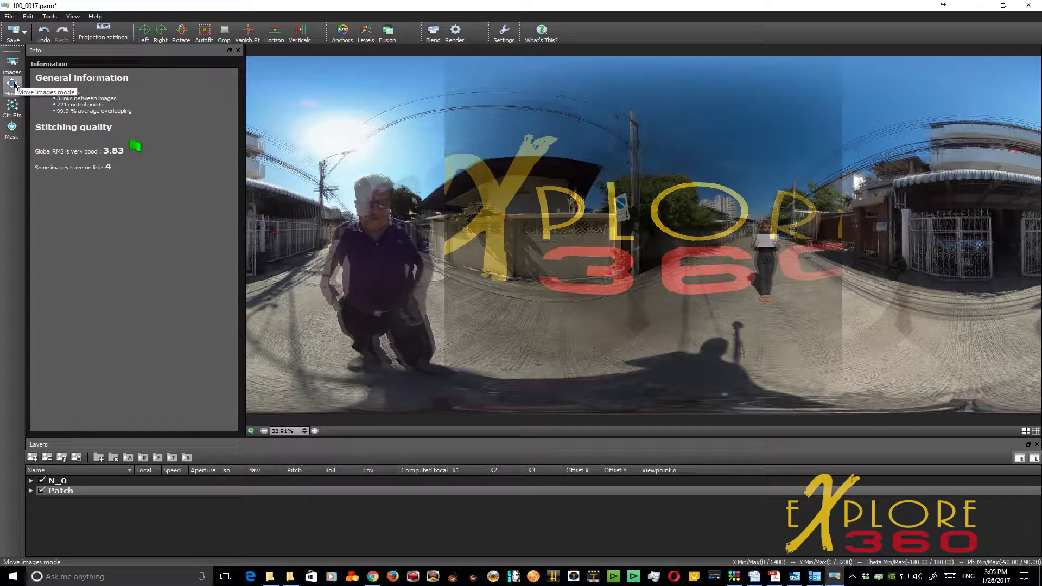
Step: In Picture move mode, tilt the logo image down to about -89 pitch
click(14, 85)
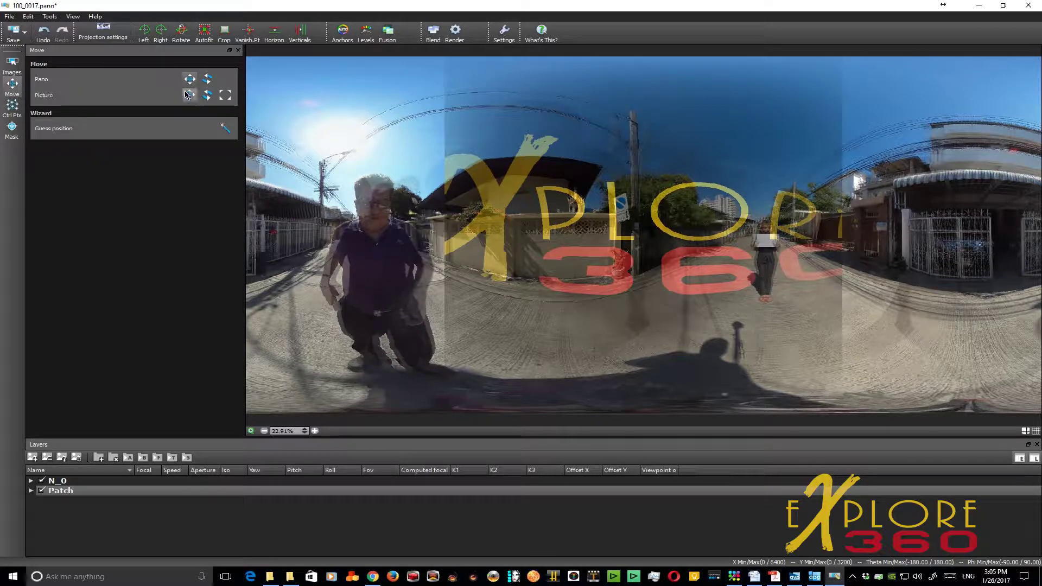
click(190, 98)
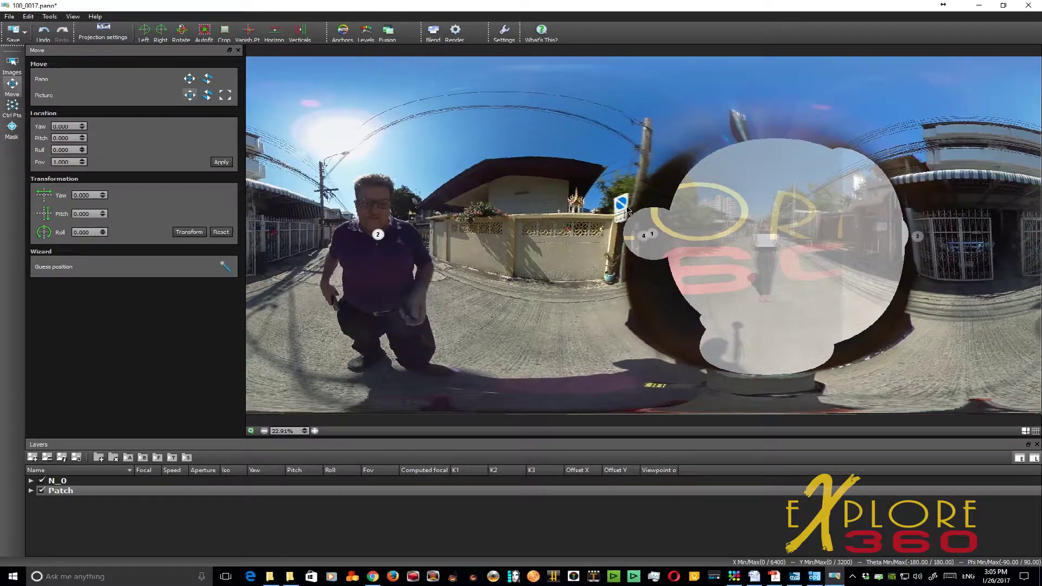
click(640, 246)
click(648, 238)
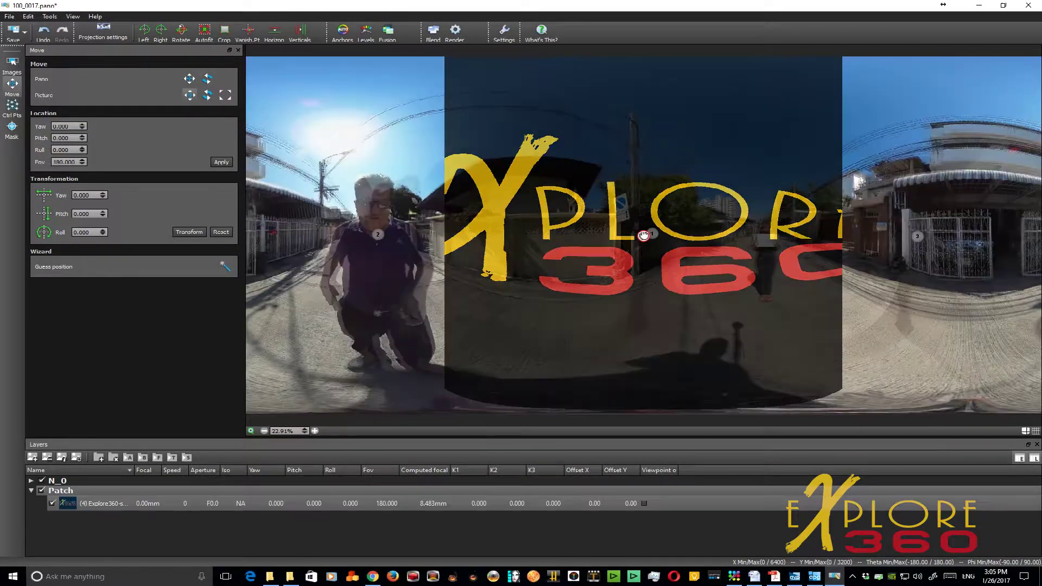
mouse_move(643, 235)
mouse_down()
mouse_move(645, 417)
mouse_move(647, 402)
mouse_up()
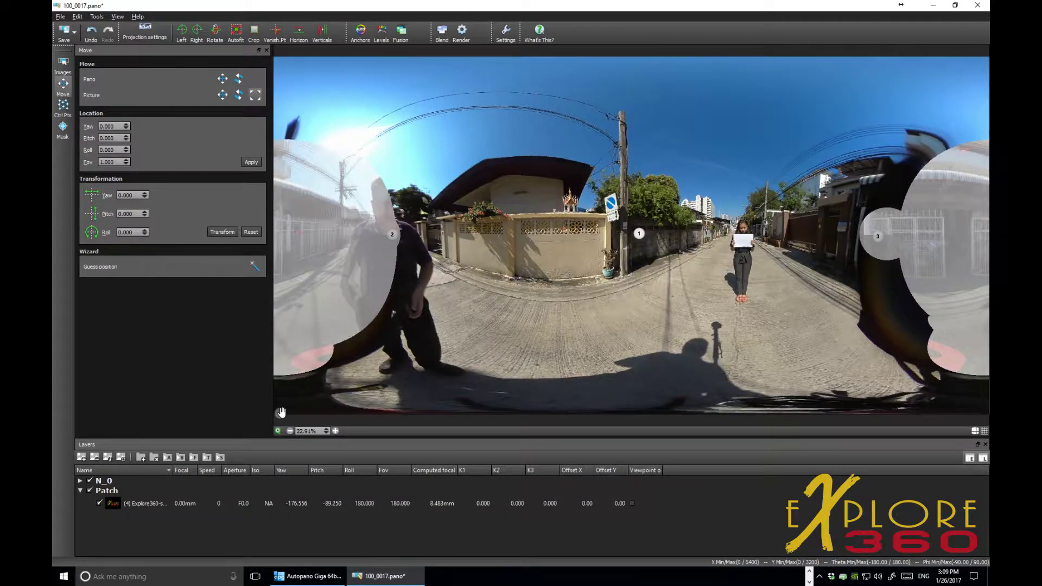
Step: Shrink the logo patch to about 44 FOV over the rig and preview the blend
click(281, 413)
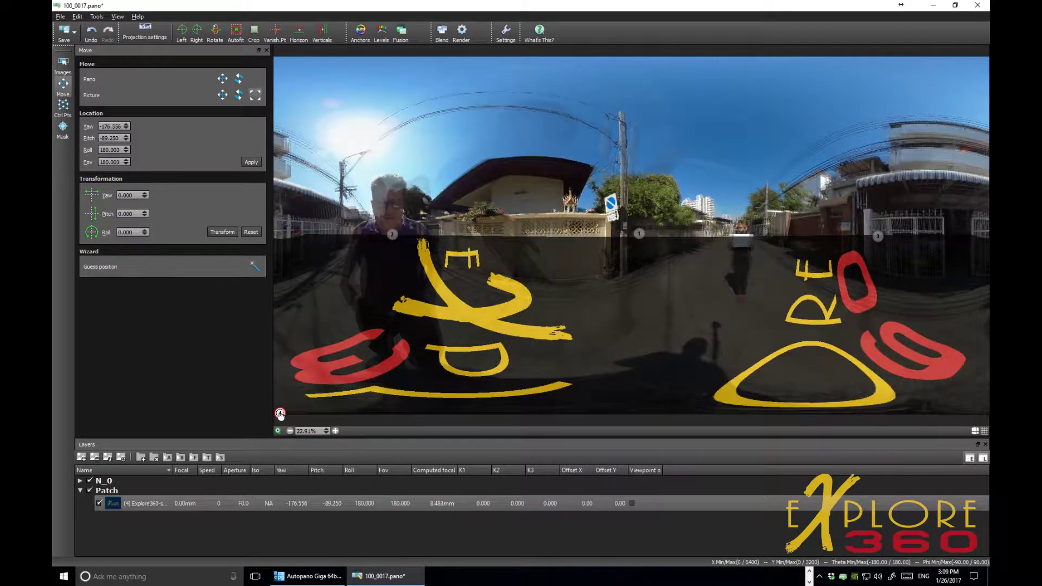
drag(279, 413, 135, 418)
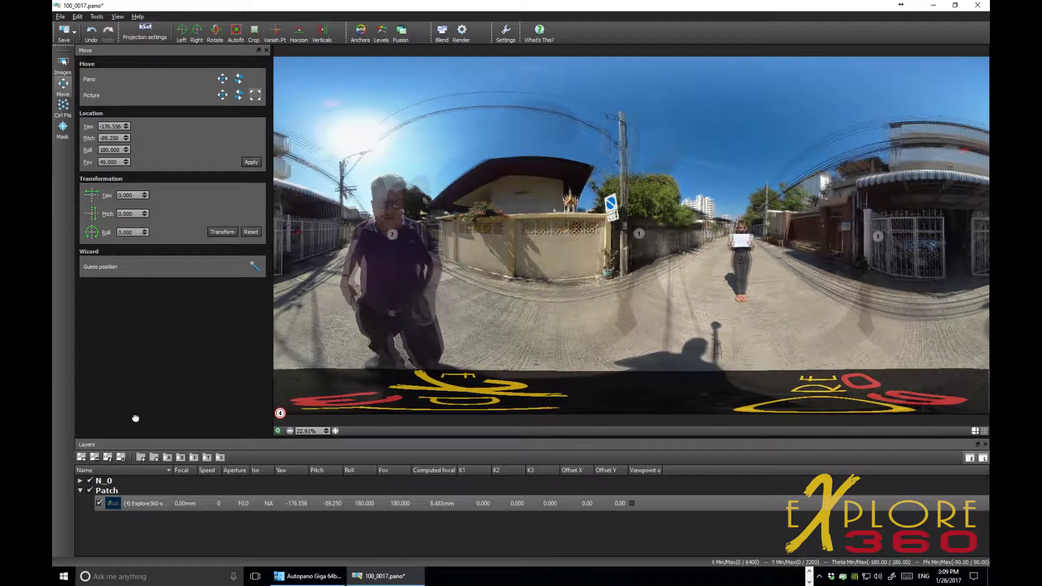
text(44.100)
drag(136, 418, 135, 419)
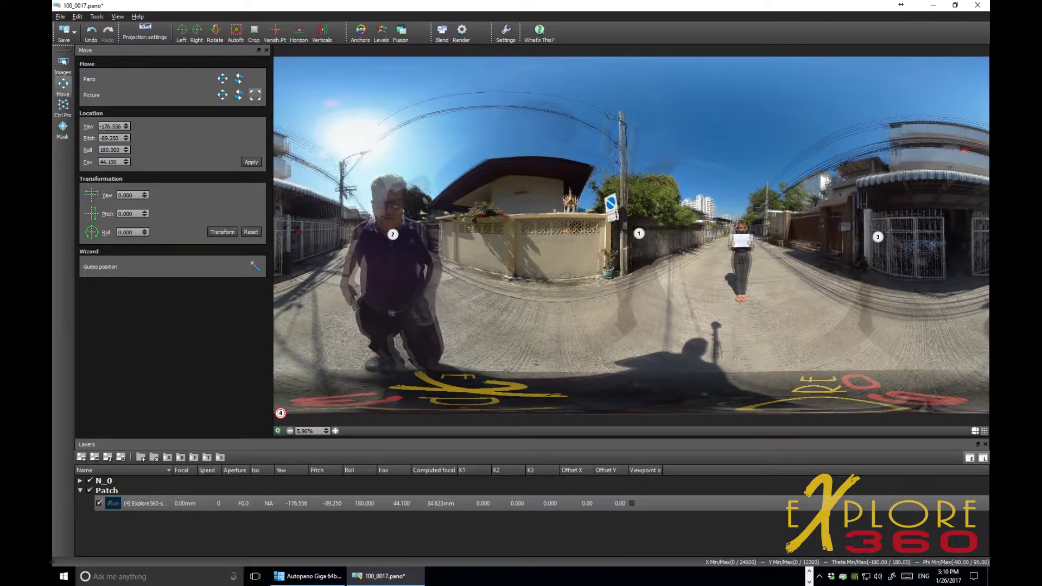
click(442, 33)
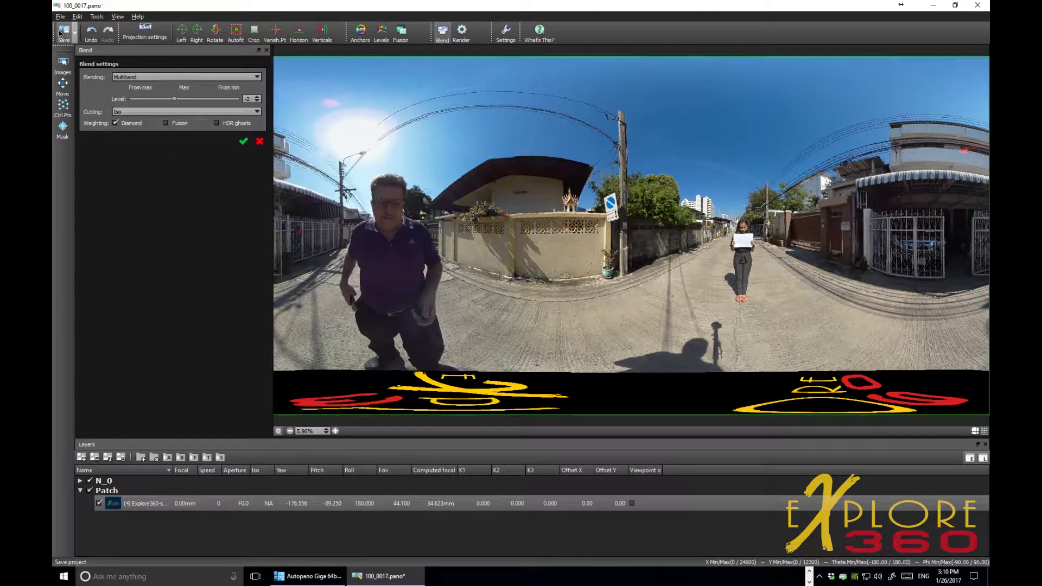
Step: Close Autopano Giga to return to the Autopano Video Pro project
click(980, 6)
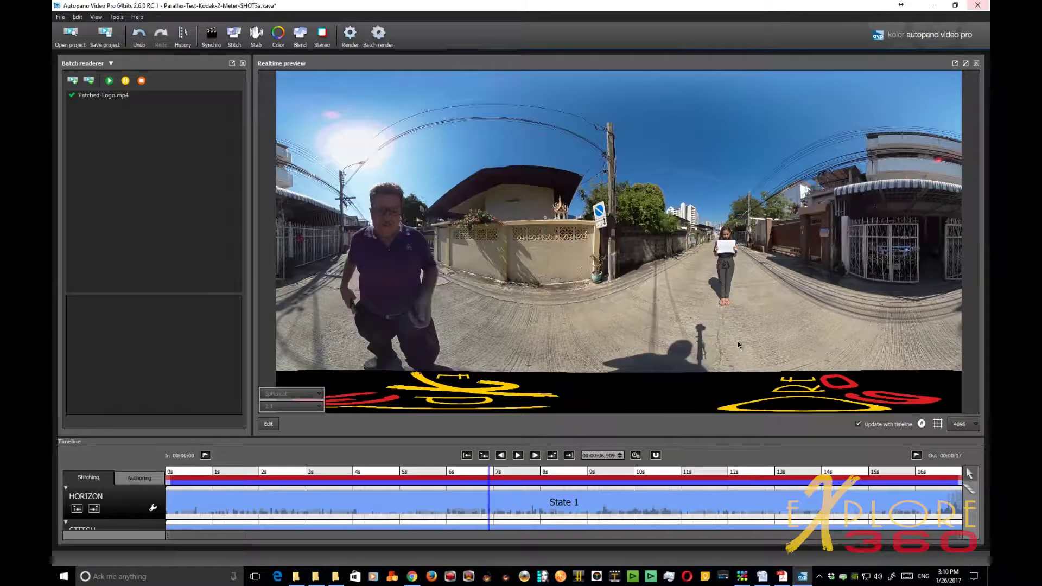
Step: Render Patched-Logo.mp4, quit Autopano Video Pro without saving, and launch GoPro VR Player
click(350, 33)
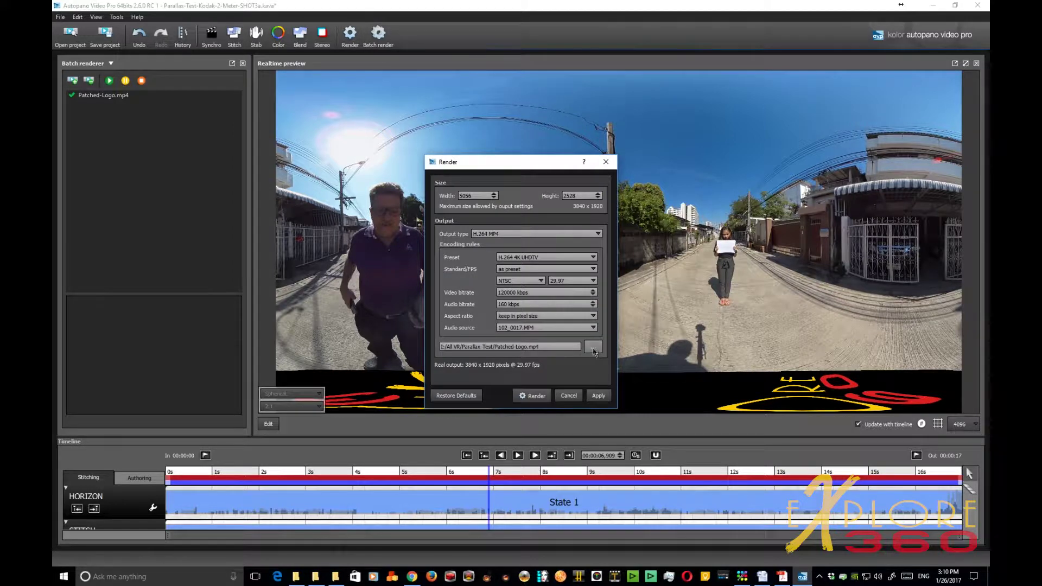
click(538, 397)
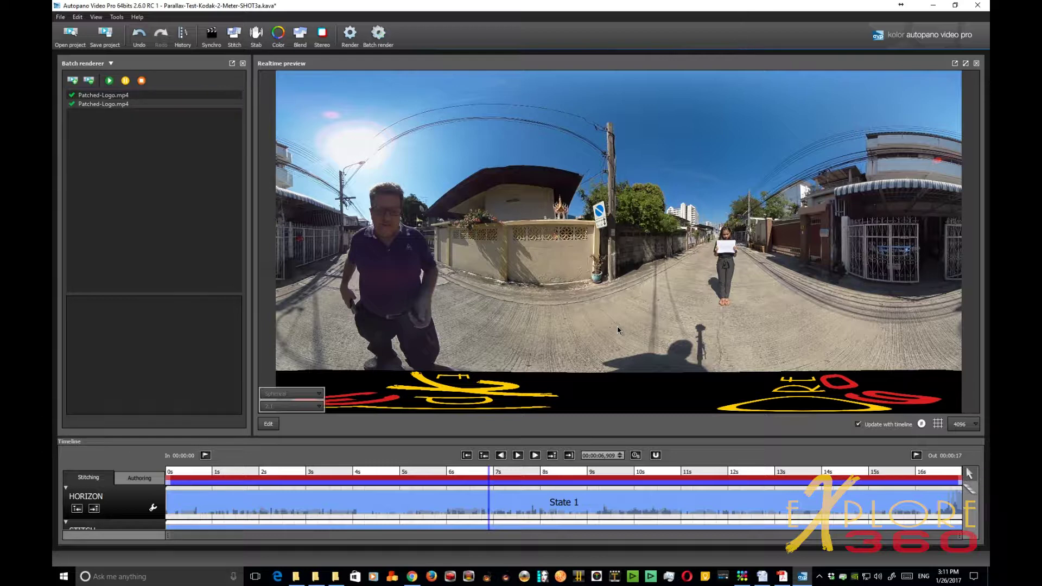
click(981, 6)
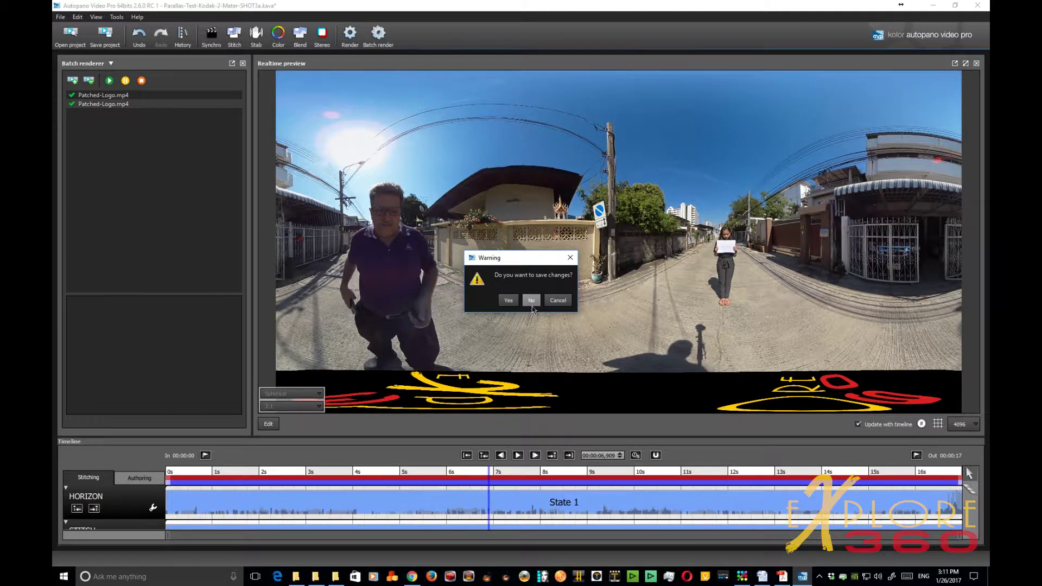
click(532, 300)
double_click(153, 257)
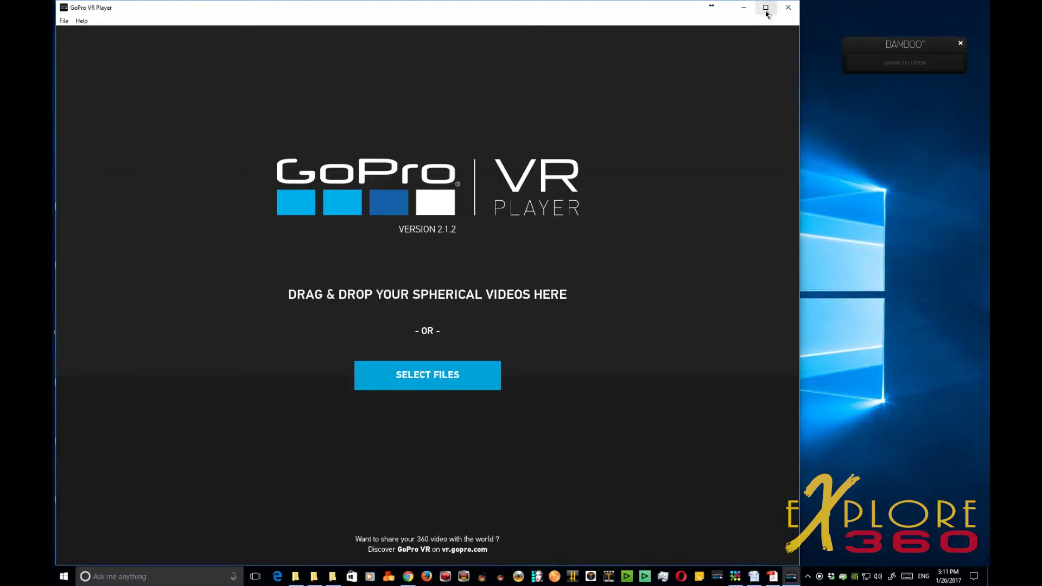
Step: Maximize GoPro VR Player and load Patched-Logo.mp4 for playback
click(765, 8)
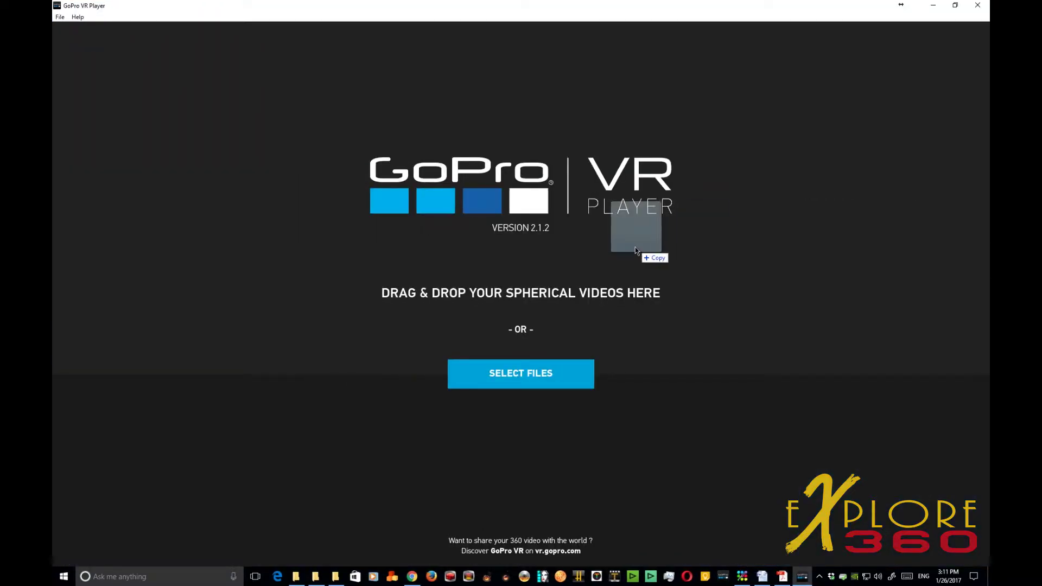
drag(640, 232, 619, 244)
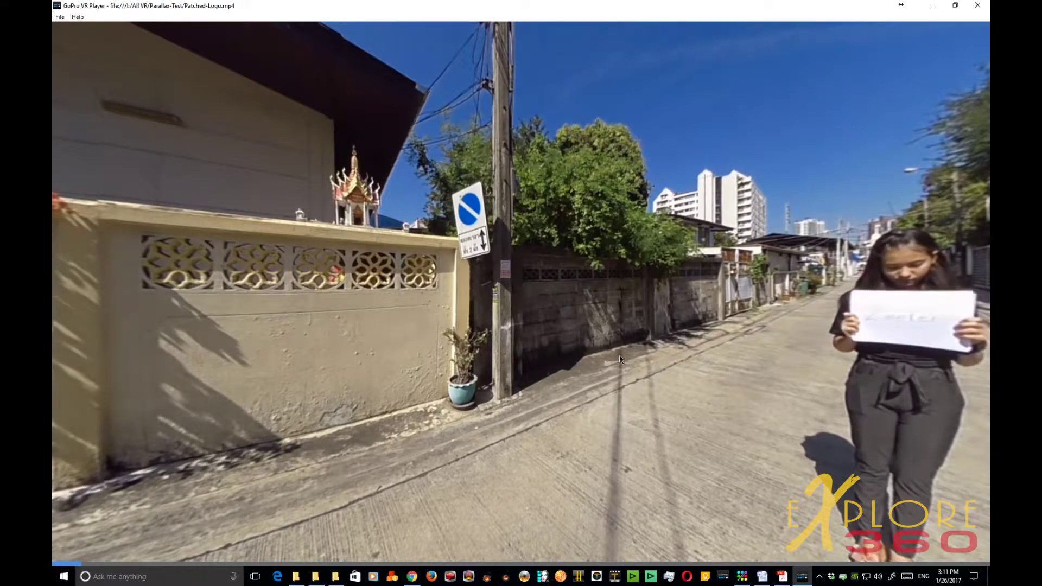